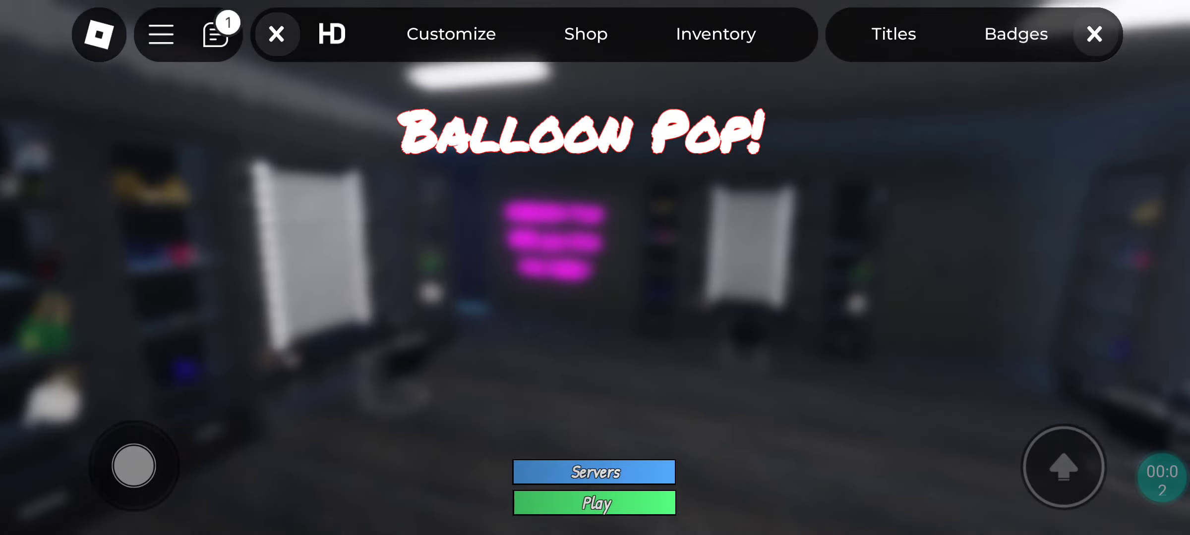
Step: Start the Balloon Pop round from the start screen's Play button
left_click(1161, 481)
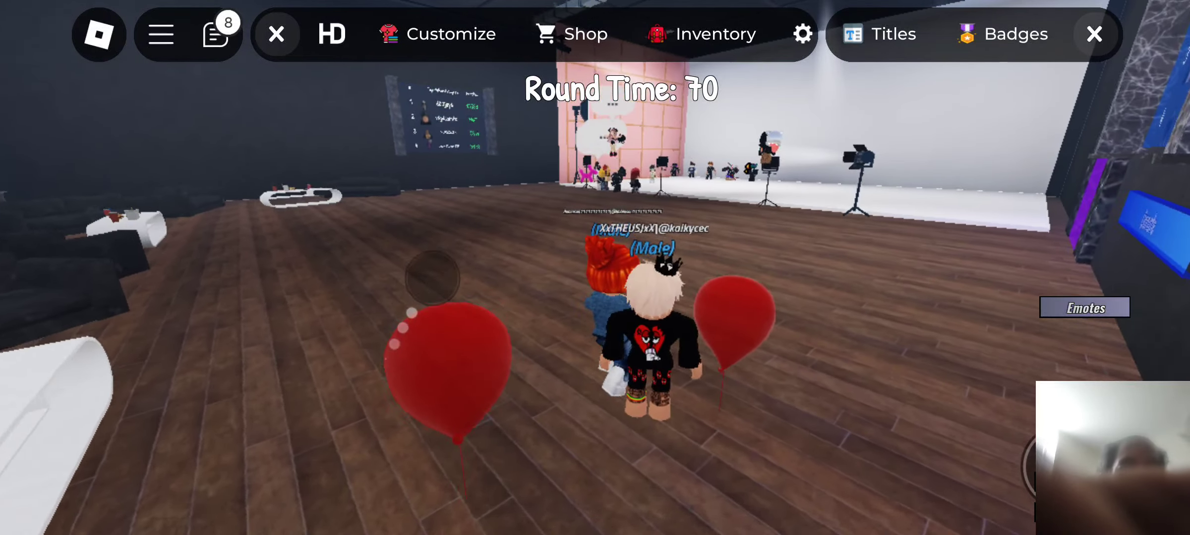
Step: Open and close the Emotes list, then run the avatar forward toward the stage area
left_click(1085, 308)
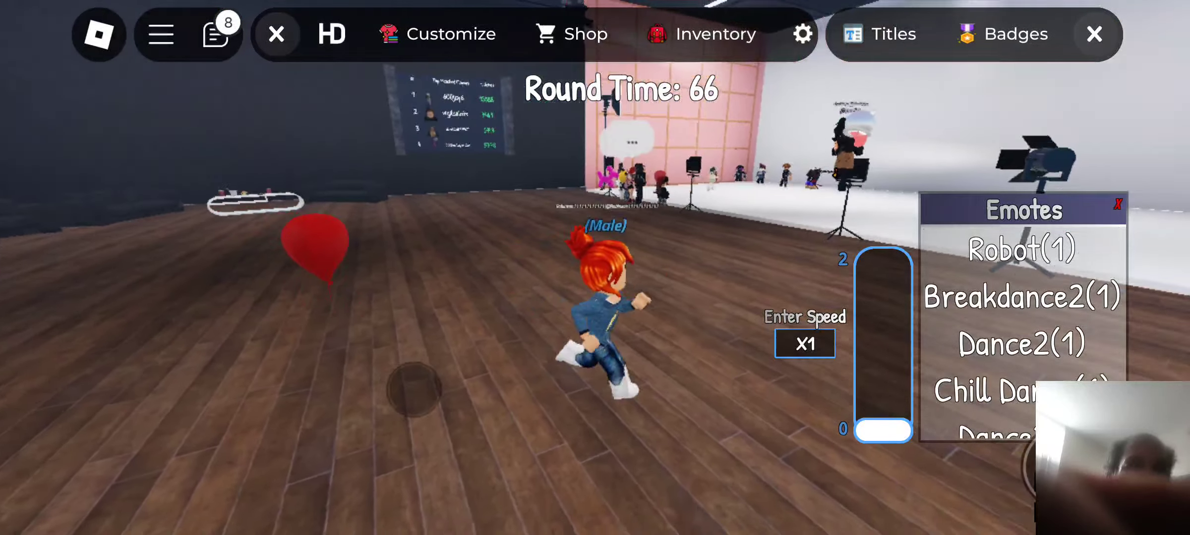
left_click(1117, 203)
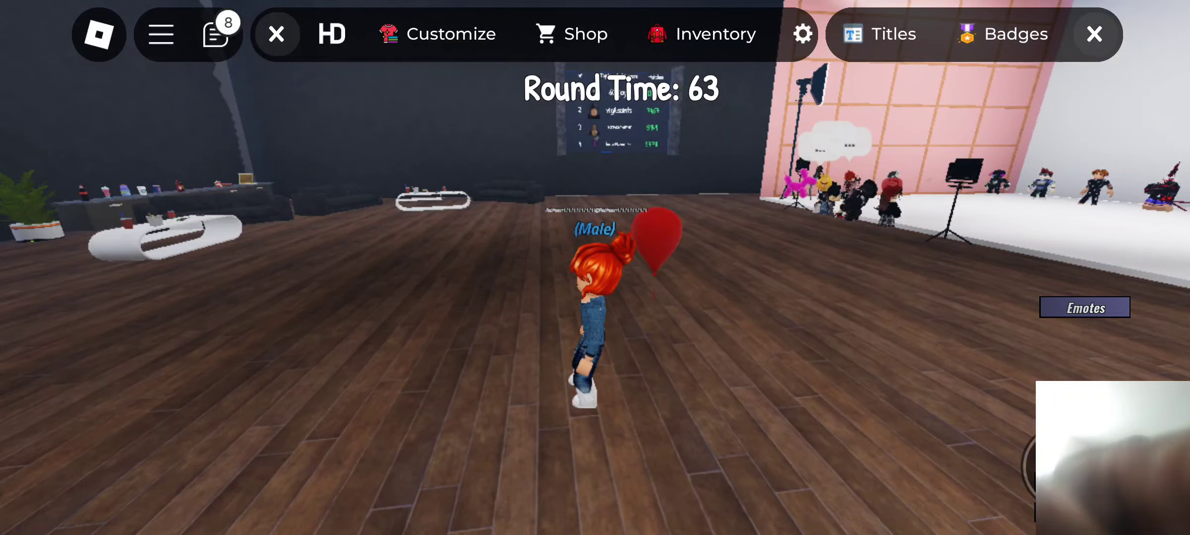
mouse_move(359, 288)
left_mouse_down()
mouse_move(356, 255)
mouse_move(177, 311)
mouse_move(244, 313)
left_mouse_up()
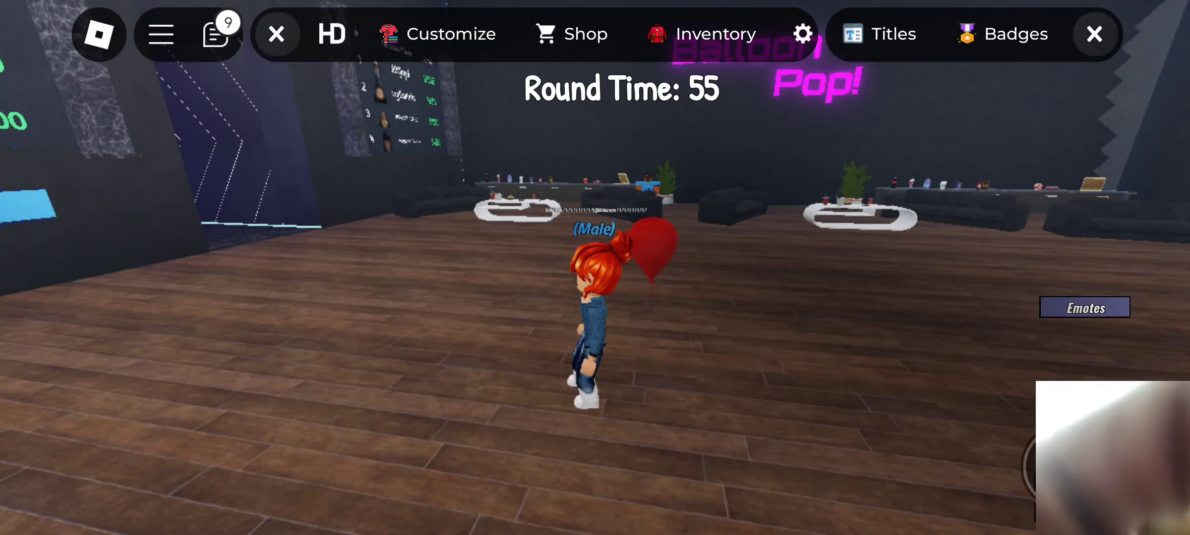
Step: Steer the avatar left past the lounge tables to stop beside a red balloon
mouse_move(243, 313)
left_mouse_down()
mouse_move(292, 340)
mouse_move(280, 340)
left_mouse_up()
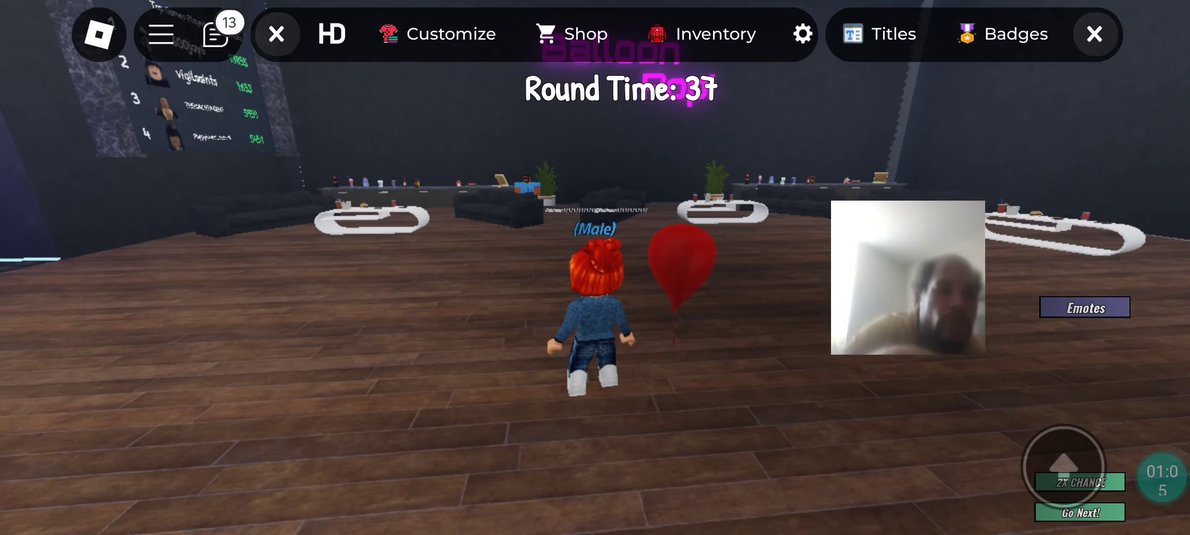
left_click(1161, 480)
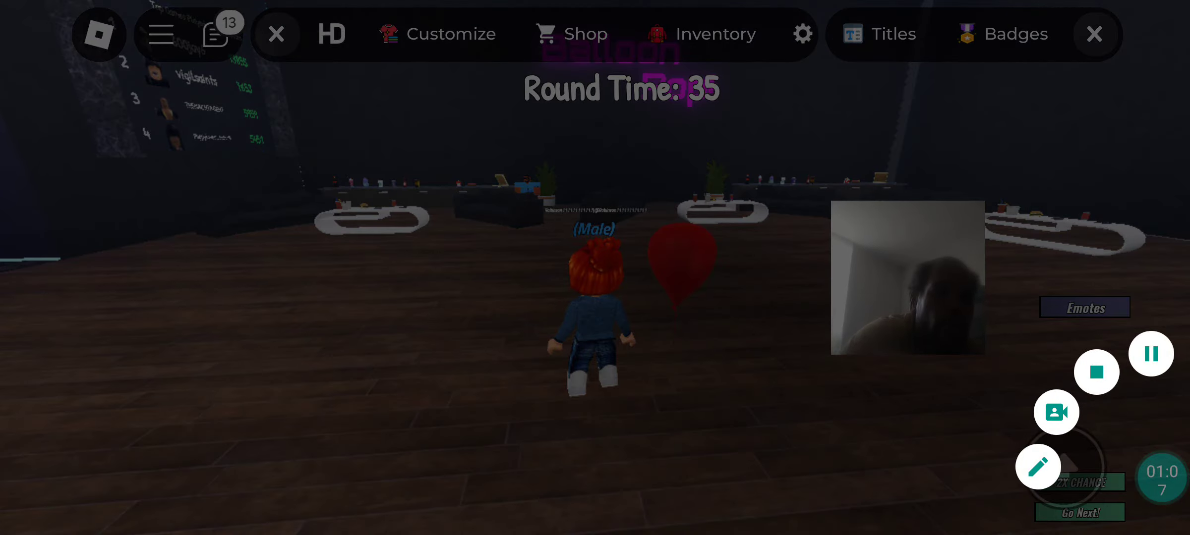